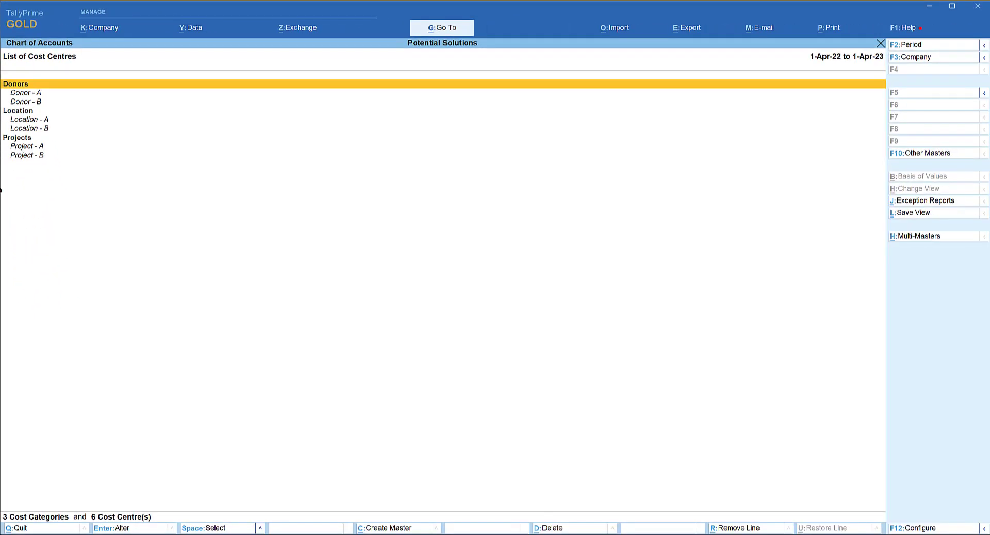
Open the Cost Centre Class master for alteration to view the Project-A and Project-B allocation classes
click(442, 28)
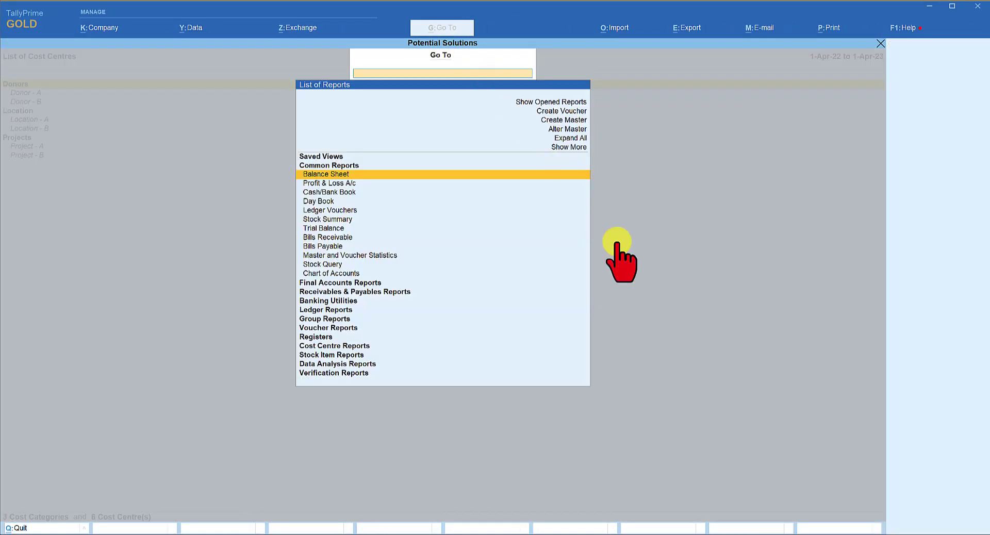
click(570, 129)
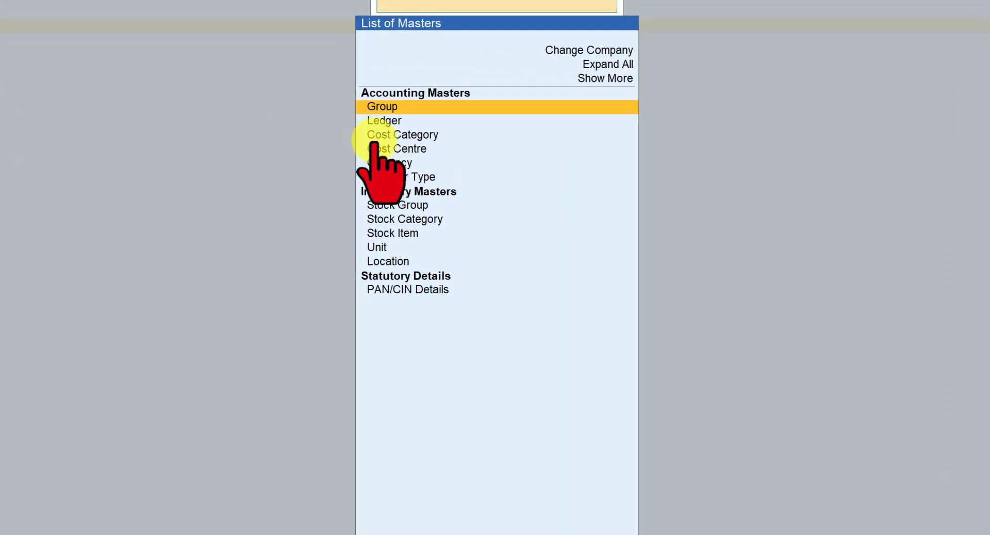
click(598, 79)
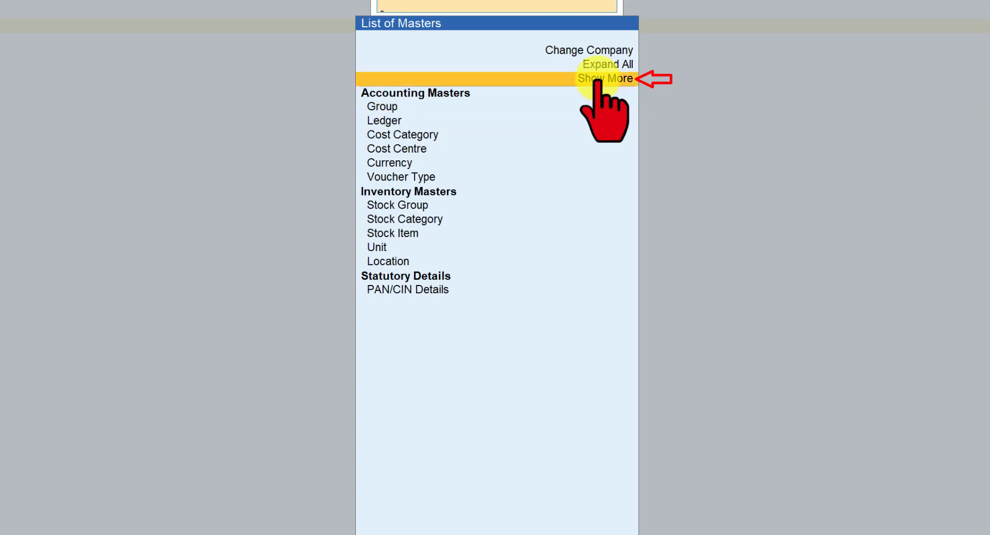
click(598, 79)
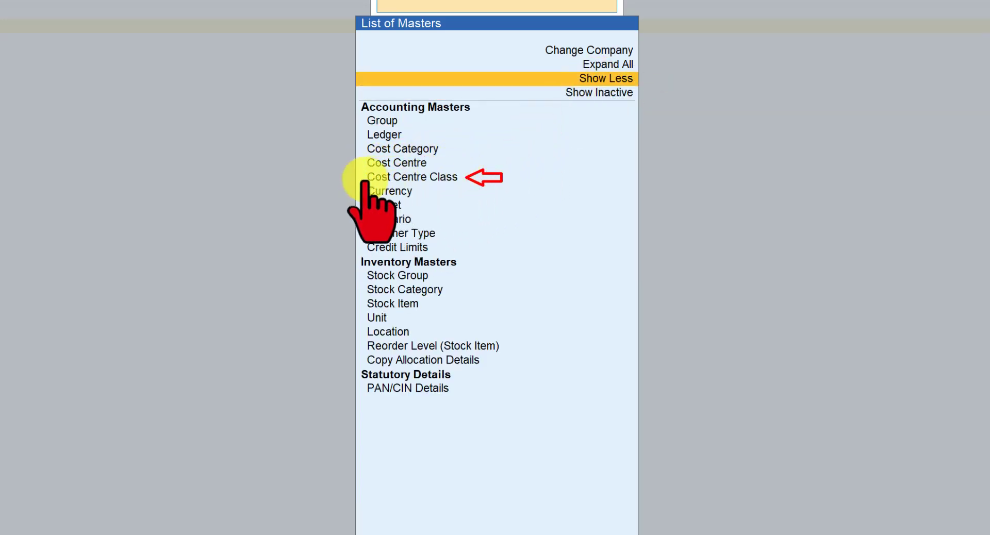
click(405, 177)
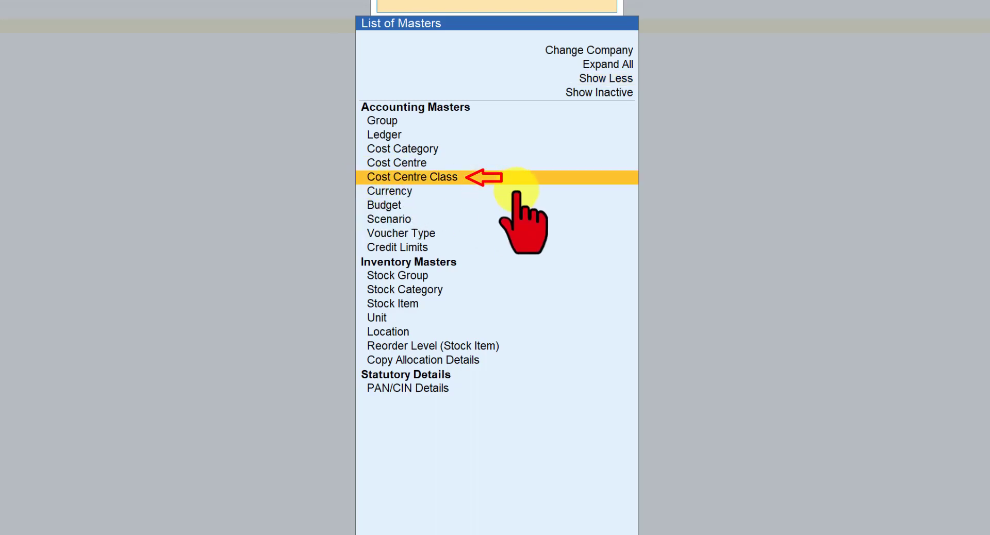
click(480, 177)
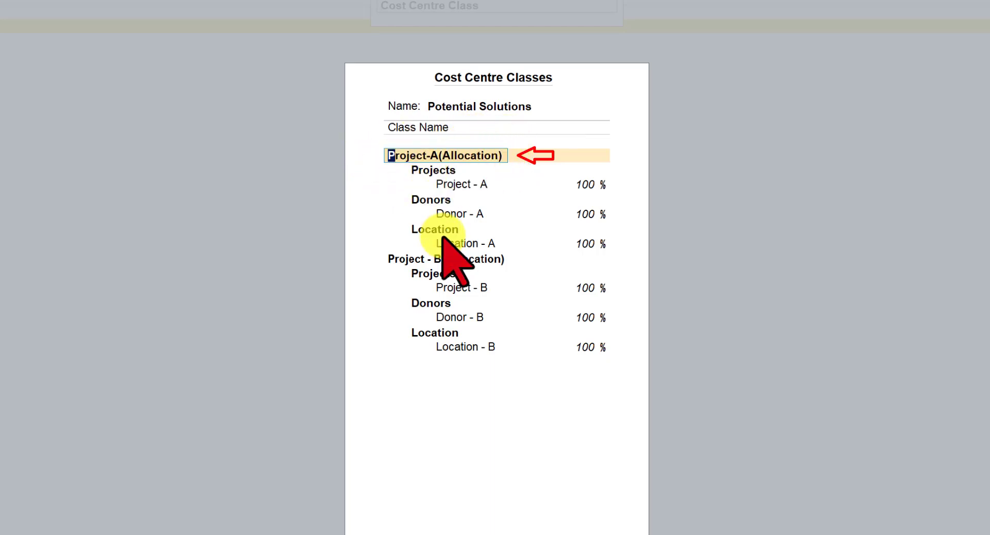
click(418, 172)
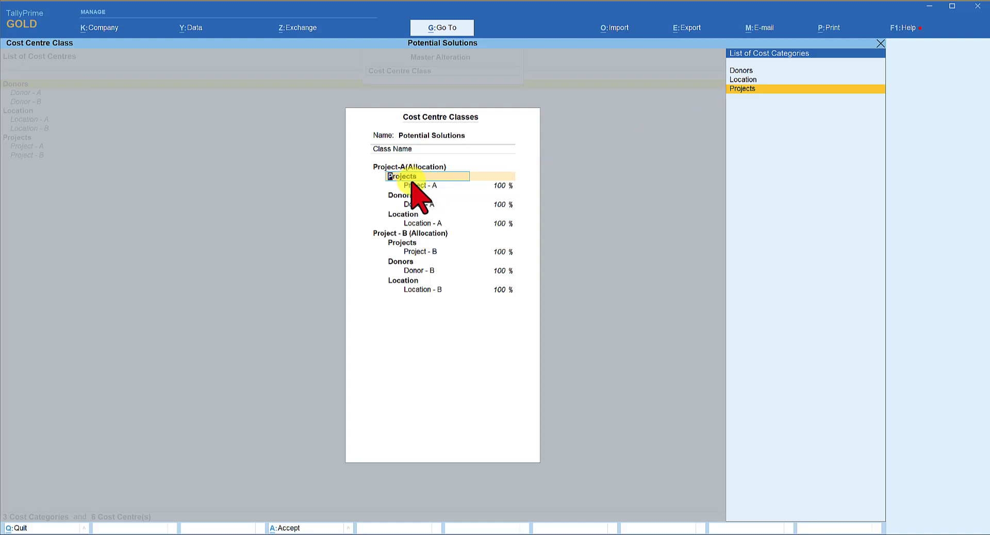
key(Return)
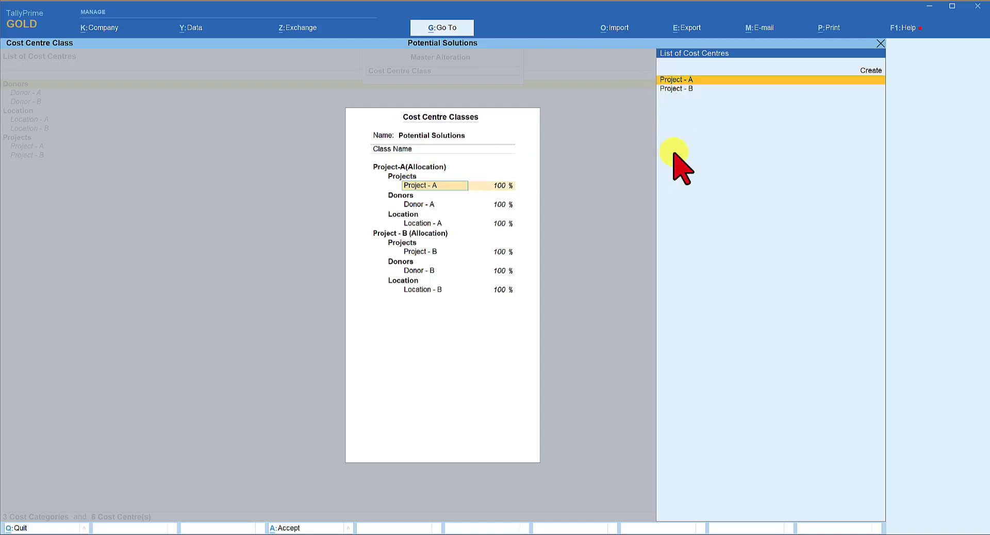
key(Return)
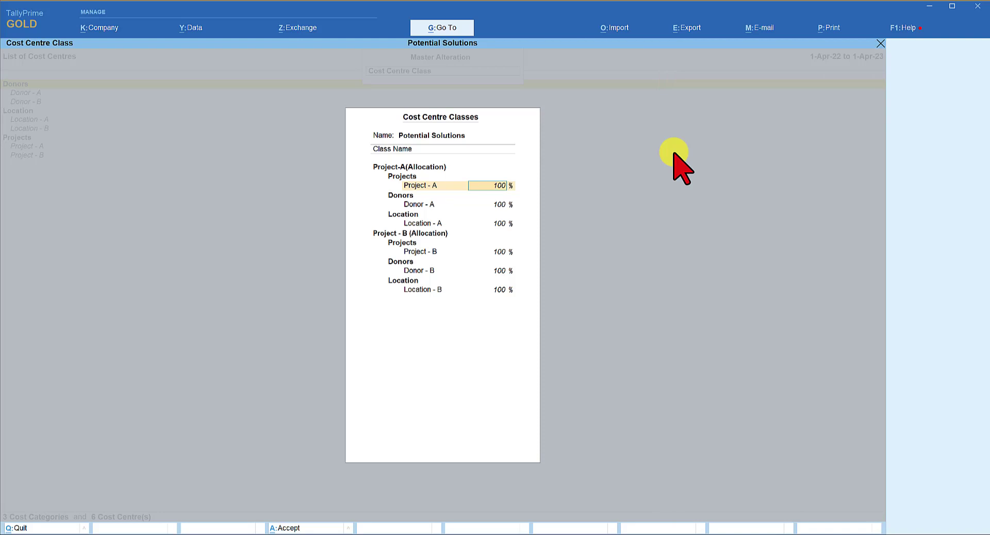
key(Return)
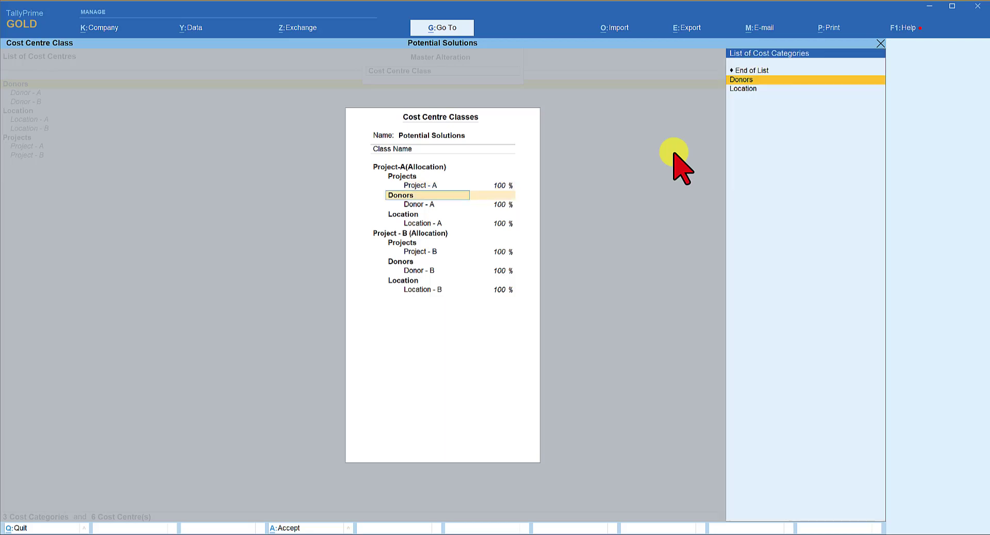
key(Return)
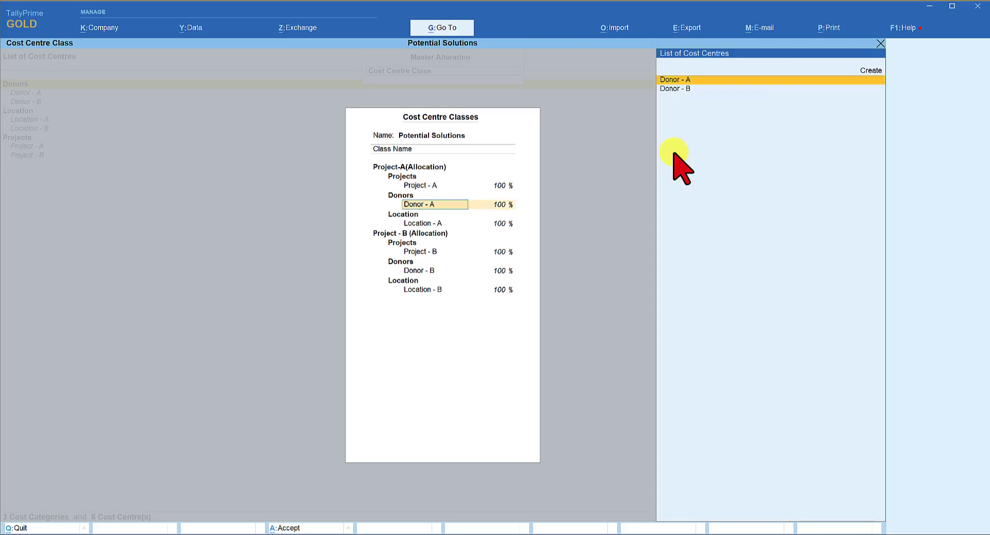
key(Return)
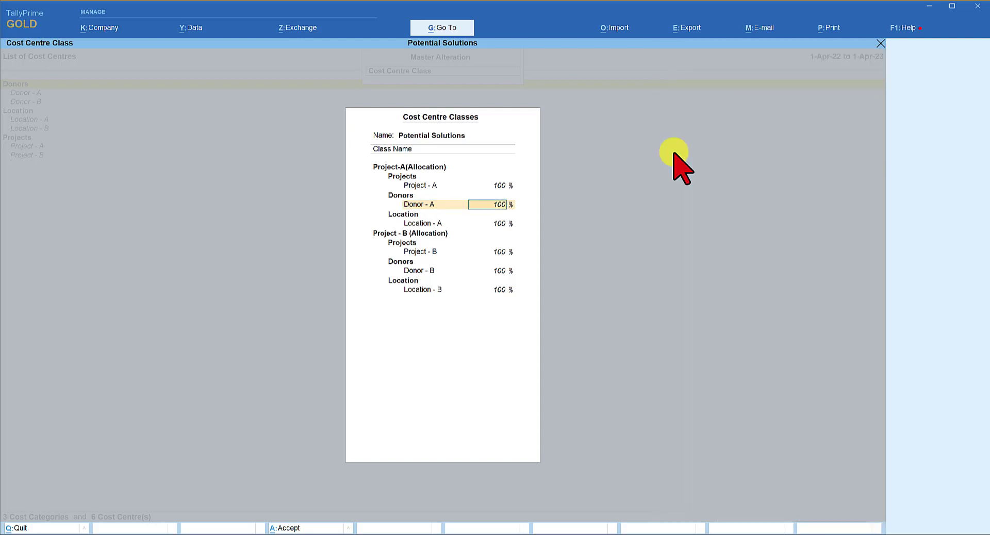
key(Return)
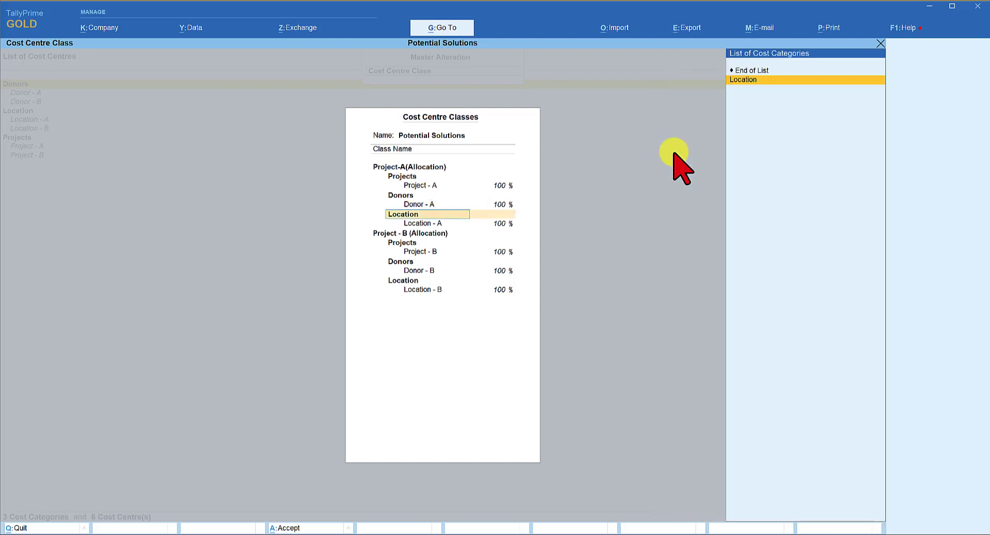
key(Return)
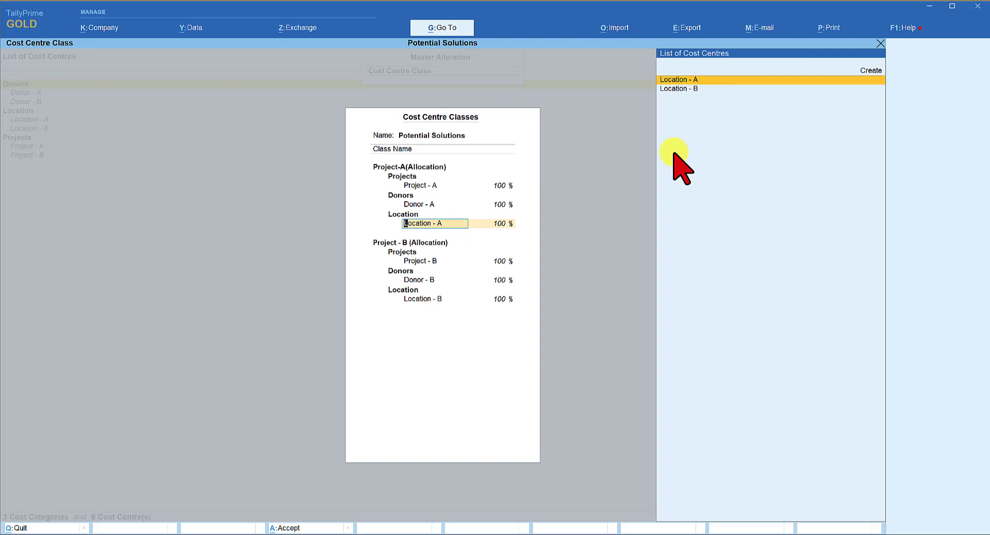
key(Return)
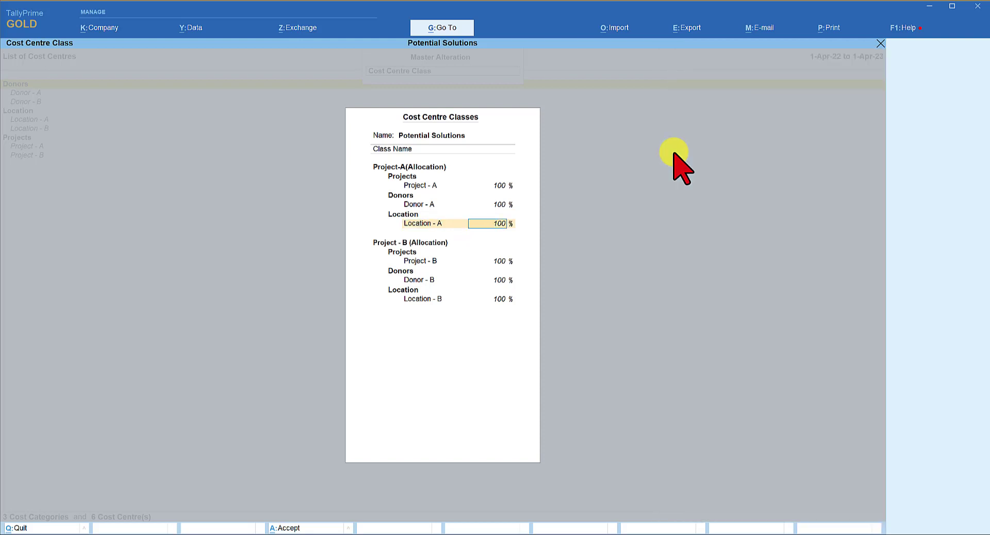
key(Return)
key(Return)
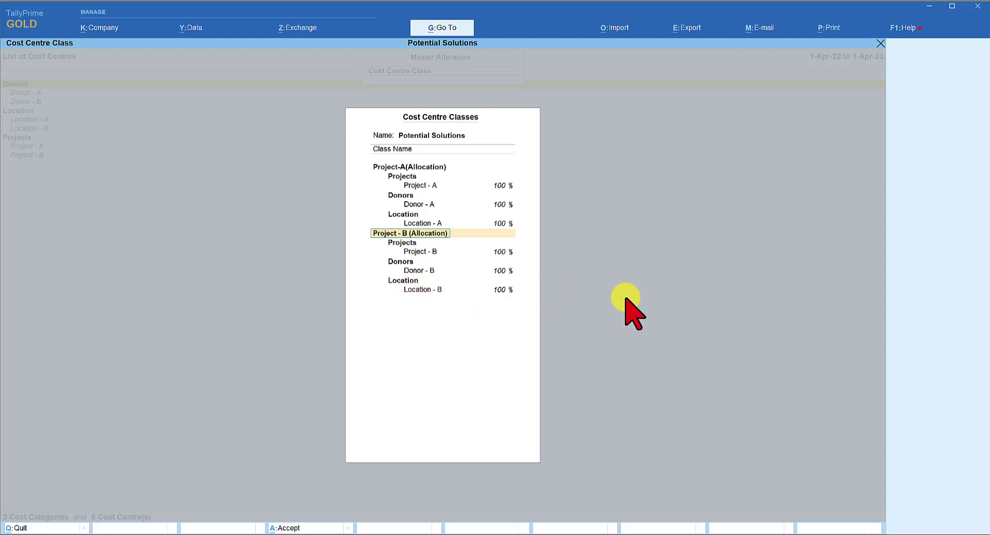
key(ctrl)
Close the class screen and start Payment voucher No. 2 dated 10-Apr-23 at the Cost Centre Class field
key(ctrl+a)
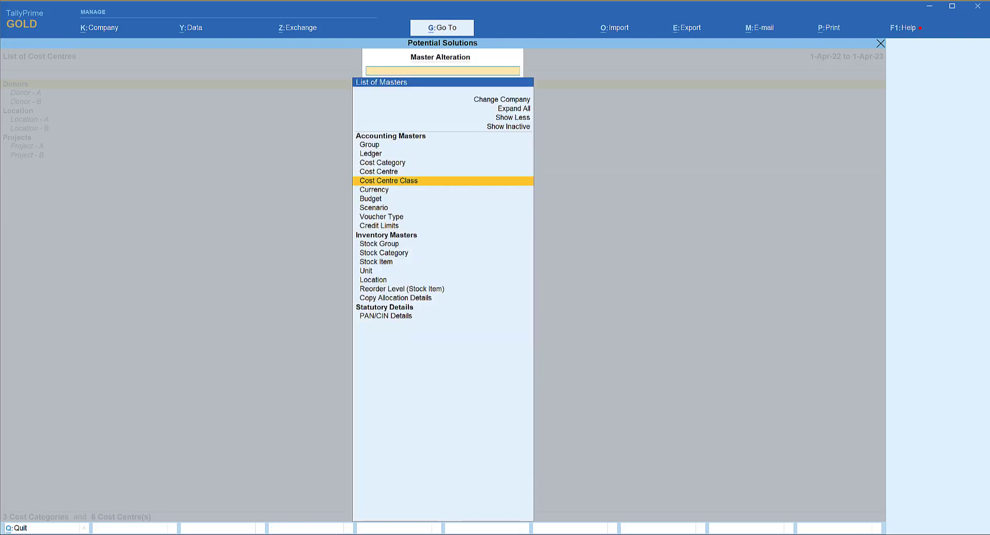
key(Escape)
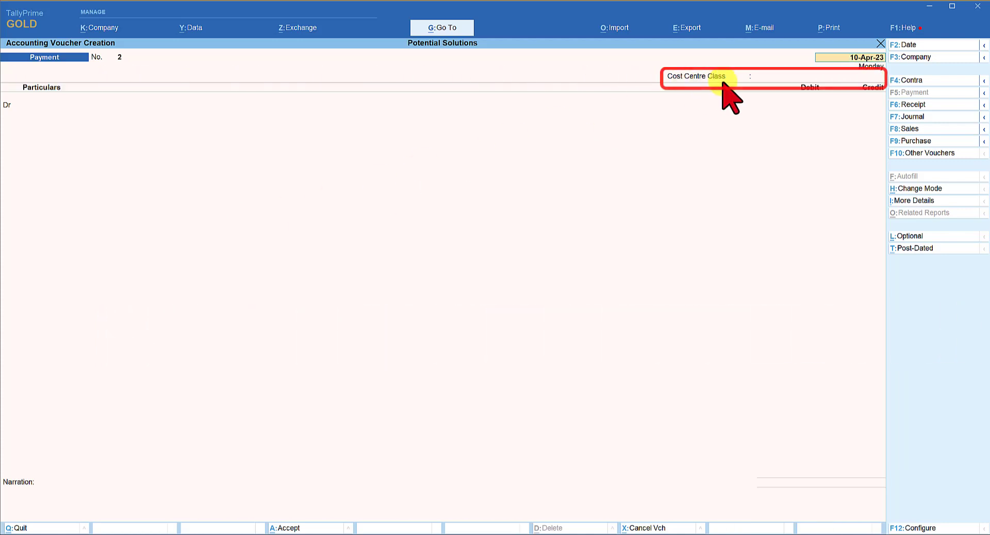
key(Return)
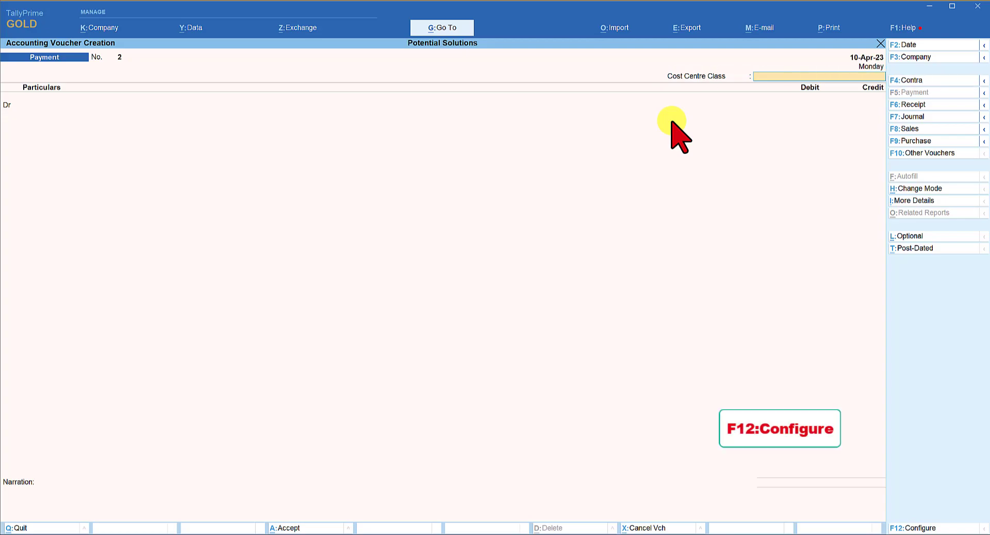
Turn on Select Cost Centre/Class (Yes) in the voucher configuration and accept it
key(F12)
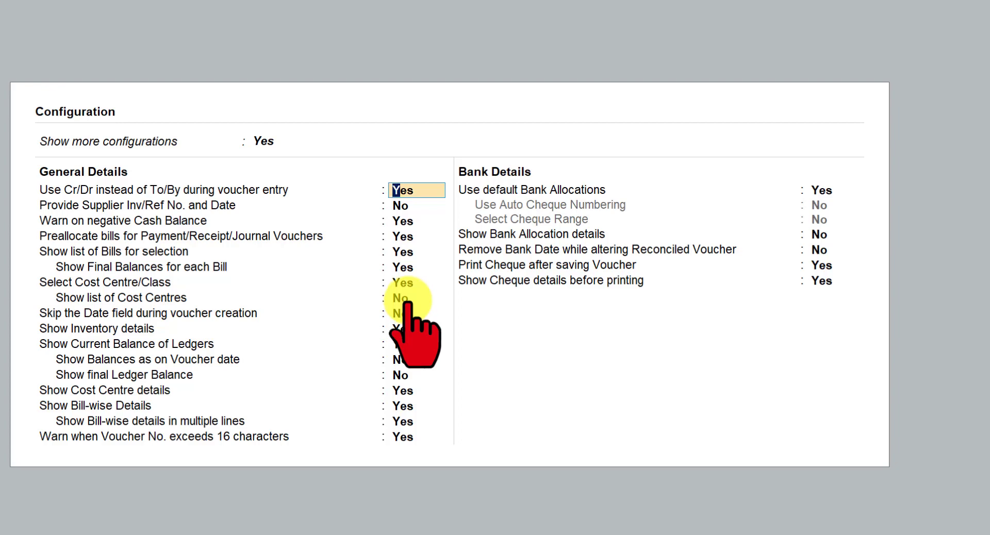
key(ctrl+a)
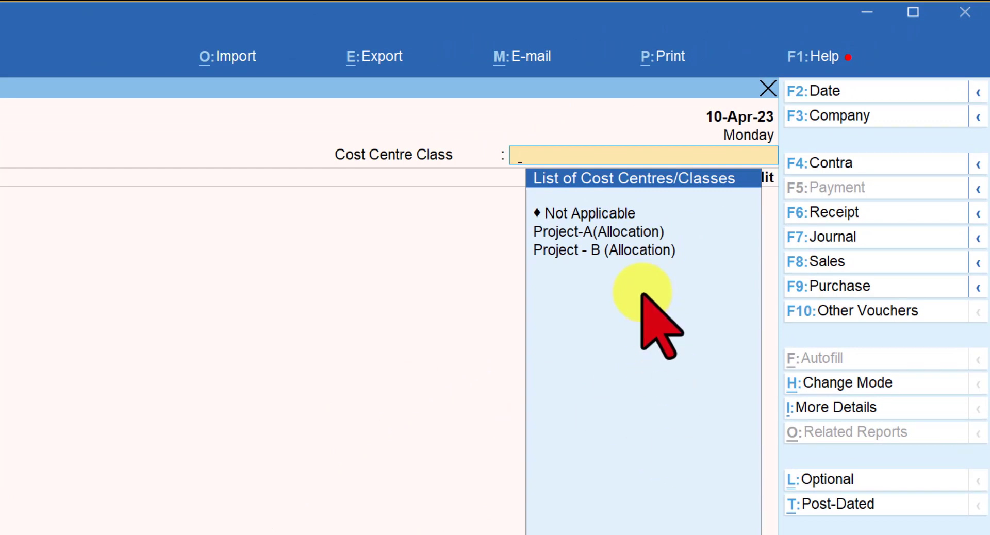
Choose Project-A(Allocation) as the cost centre class and Sanitation Expenses as the debit ledger
click(602, 233)
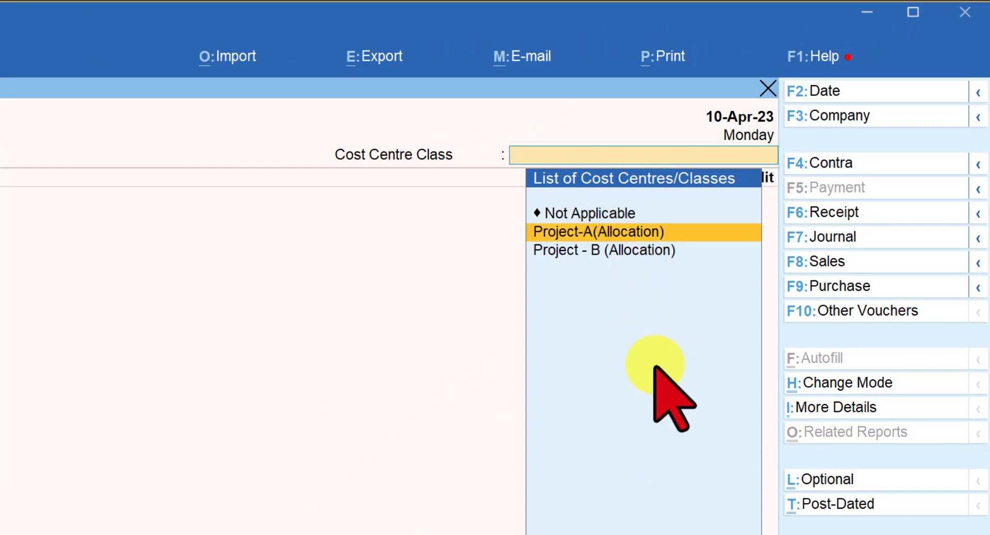
key(Return)
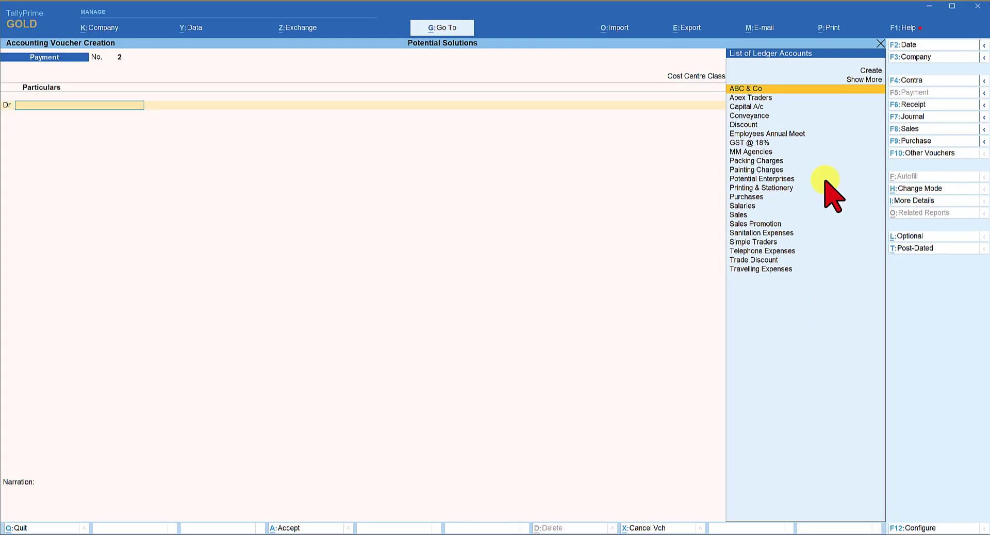
text(San)
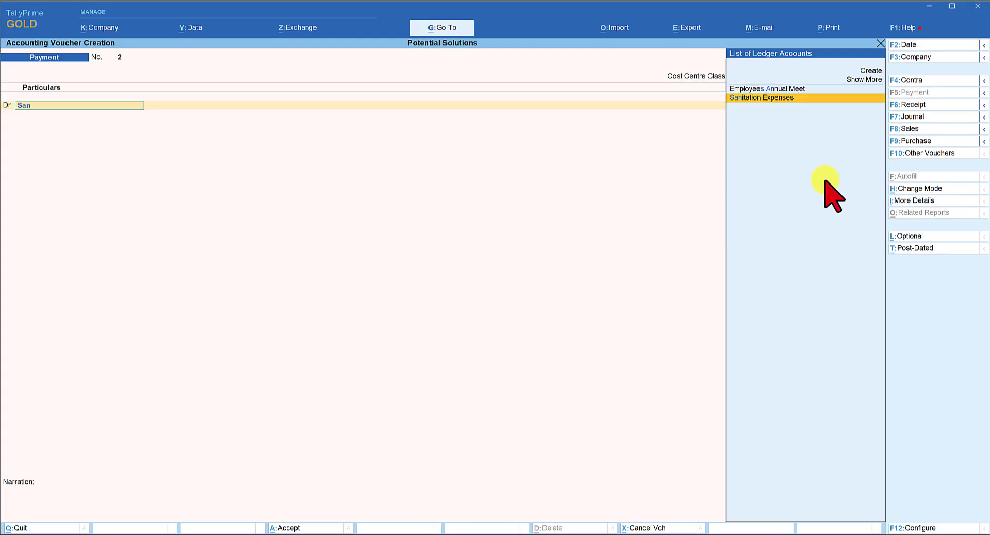
key(Return)
Enter 25,000 debited to Sanitation Expenses, credited to HDFC Bank, and save the voucher
text(25000)
key(Return)
key(Return)
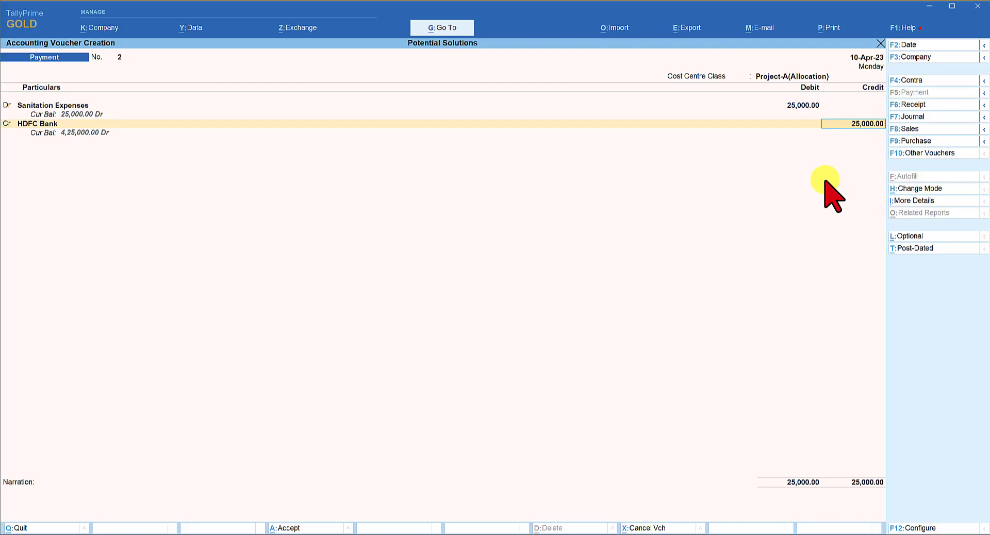
key(Return)
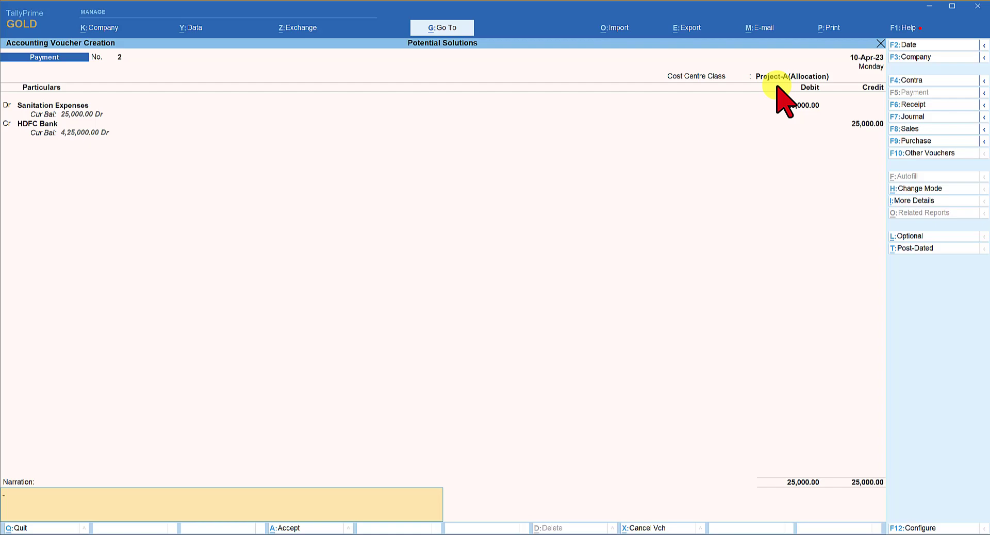
key(Return)
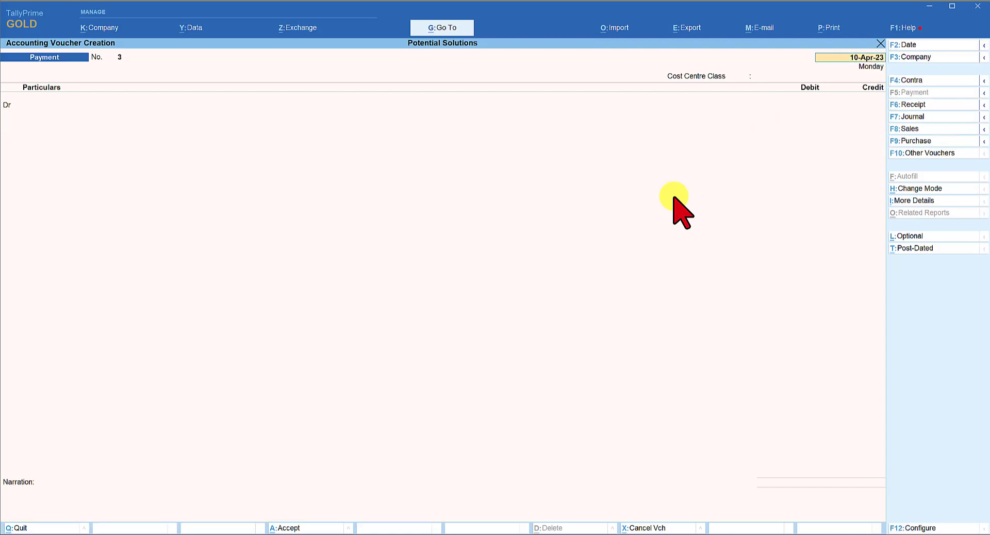